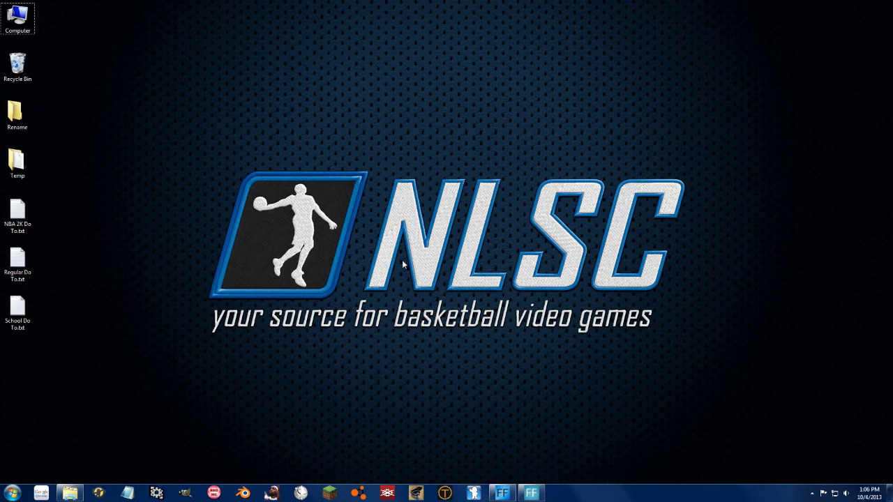
# - Open the NBA 2K14 installation folder and rename roster.iff as roster-default2.iff
pyautogui.rightClick(70, 493)
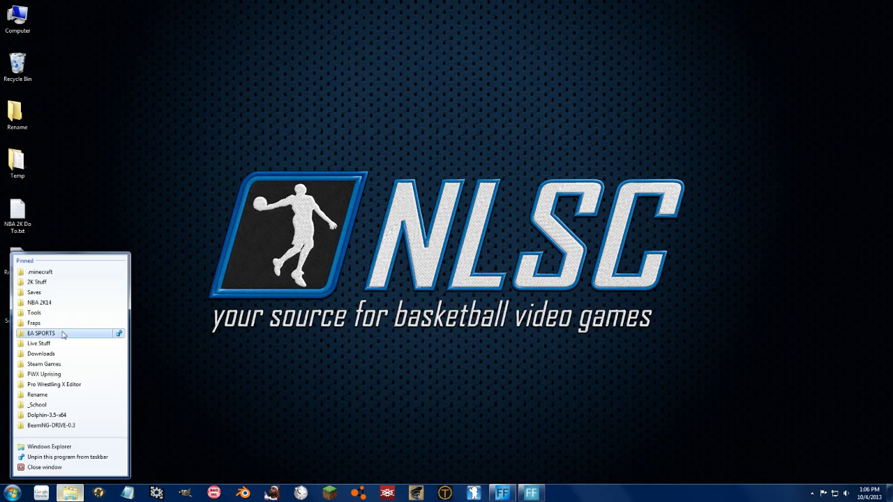
pyautogui.click(63, 296)
pyautogui.click(545, 237)
pyautogui.write('roster')
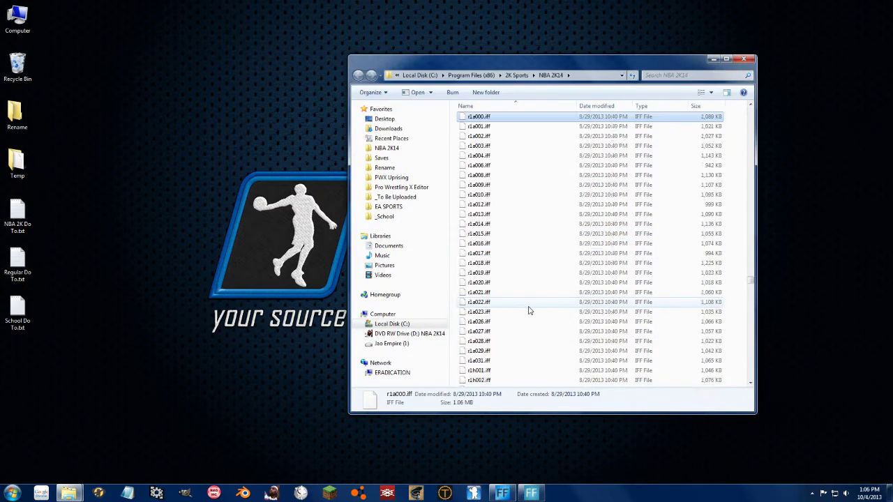
pyautogui.click(487, 137)
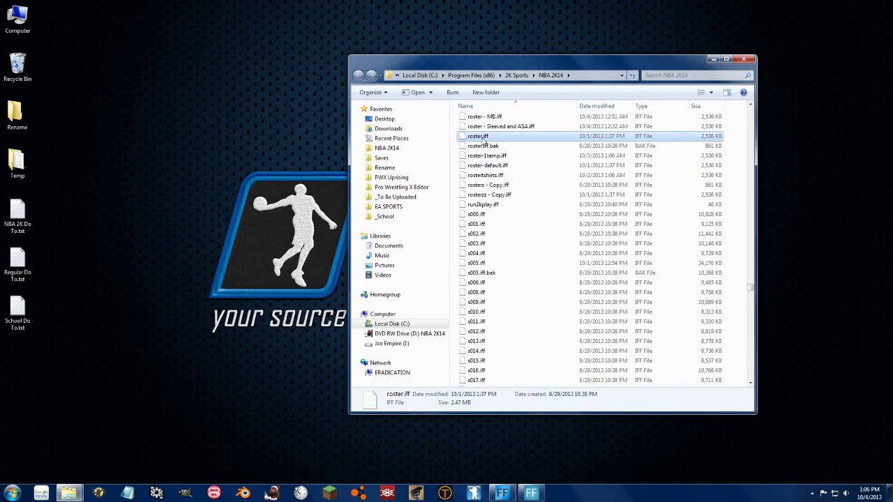
pyautogui.click(483, 137)
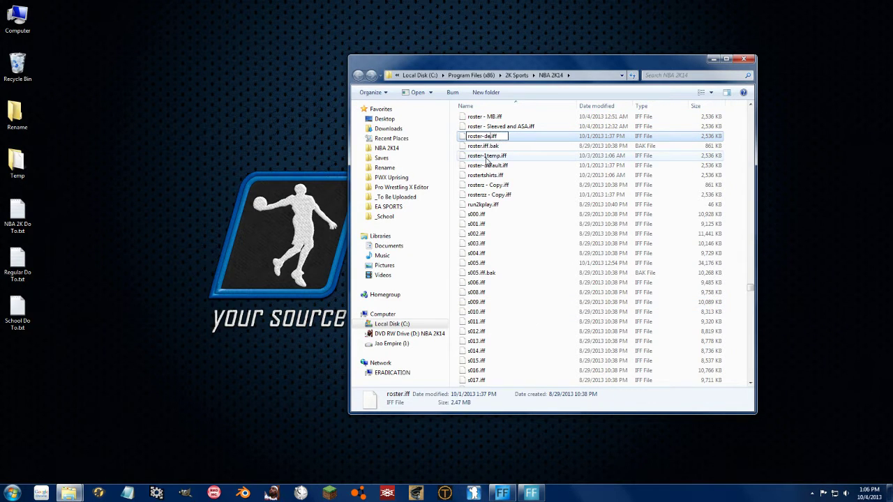
pyautogui.press('Return')
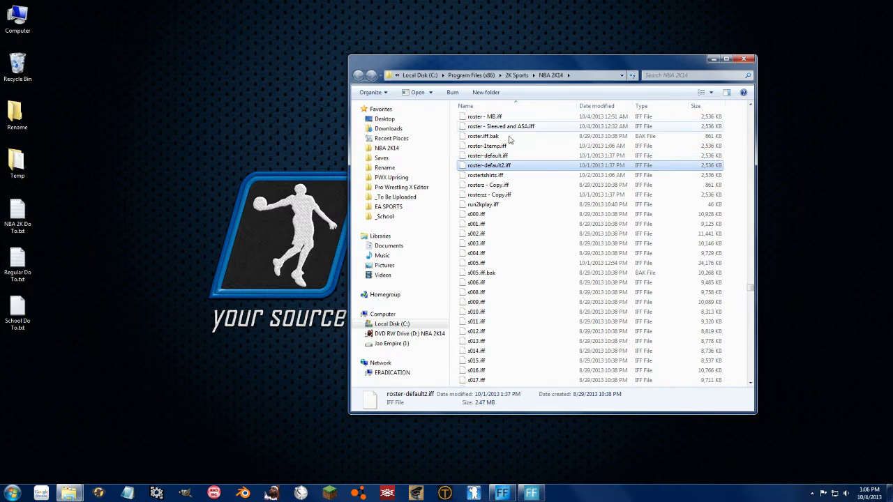
# - Duplicate "roster - MB.iff" in the same folder and rename the copy as roster.iff
pyautogui.click(519, 118)
pyautogui.hotkey('ctrl', 'c')
pyautogui.hotkey('ctrl', 'v')
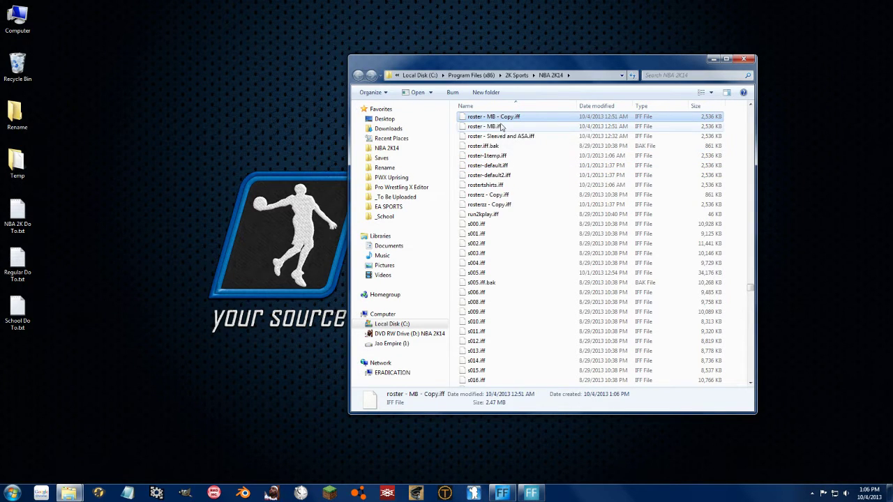
pyautogui.press('F2')
pyautogui.write('roster')
pyautogui.press('Return')
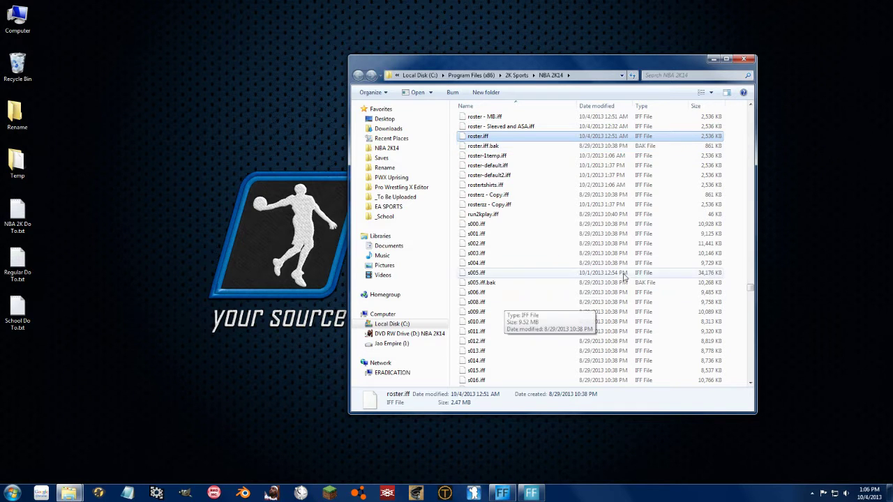
# - Launch NBA 2K14, move its window fully into view and continue past the title screen
pyautogui.click(280, 494)
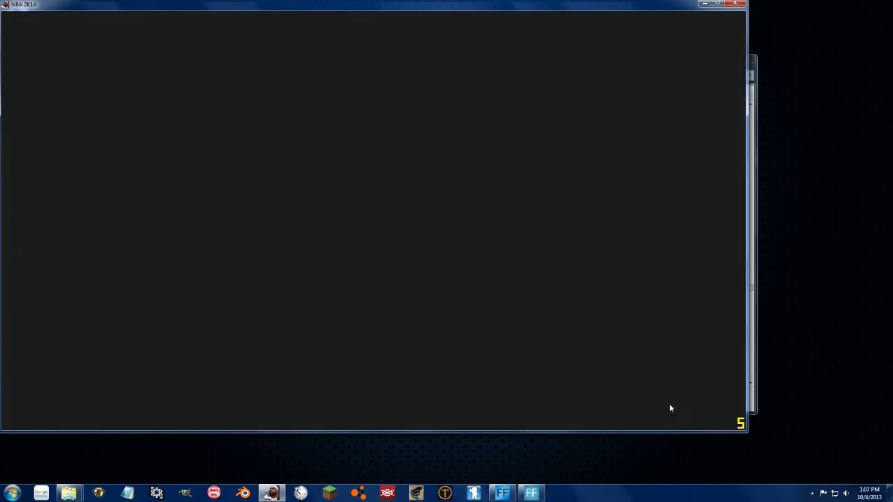
pyautogui.moveTo(523, 2); pyautogui.dragTo(596, 28)
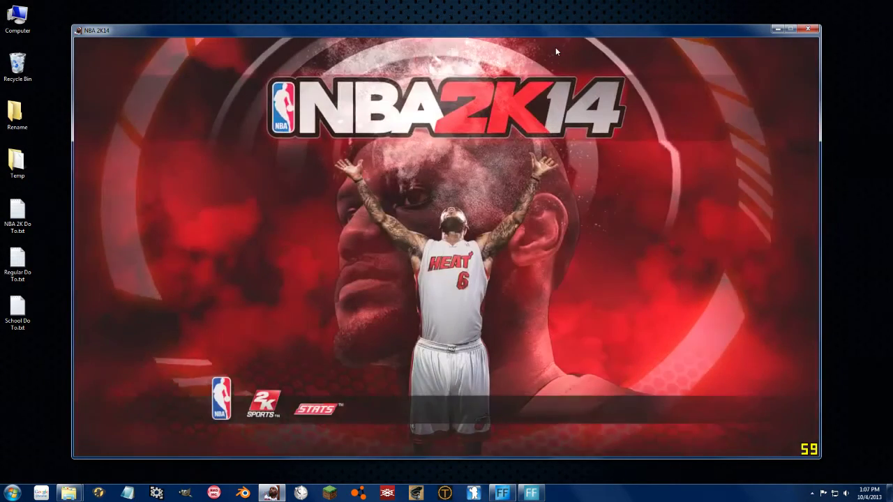
pyautogui.press('Return')
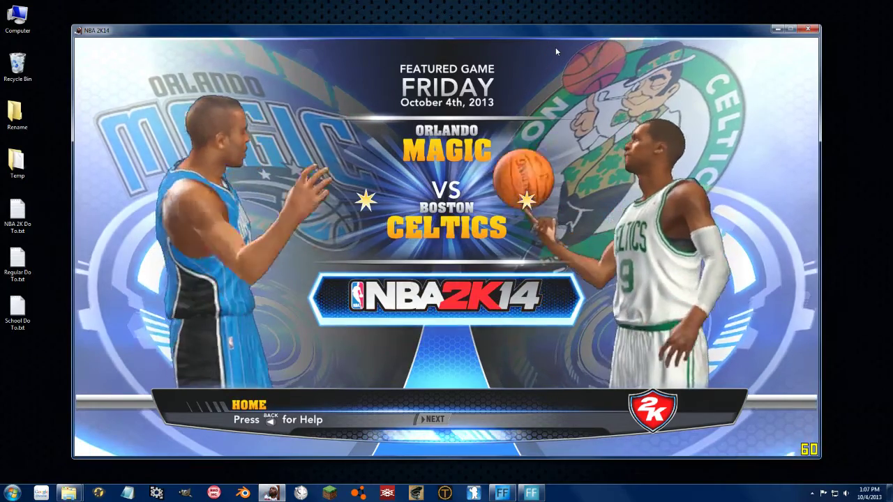
# - Open the downloads folder inside NBA 2K14's roaming Online Data folder and locate its roster.iff
pyautogui.rightClick(71, 493)
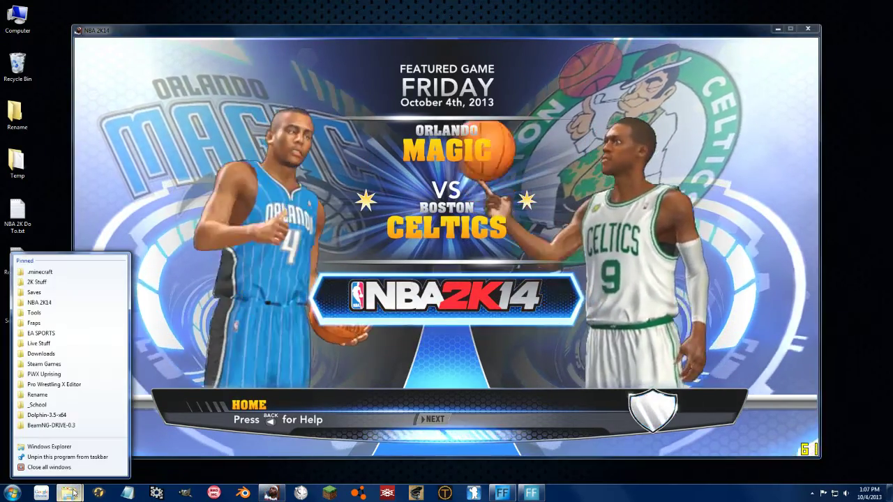
pyautogui.click(116, 293)
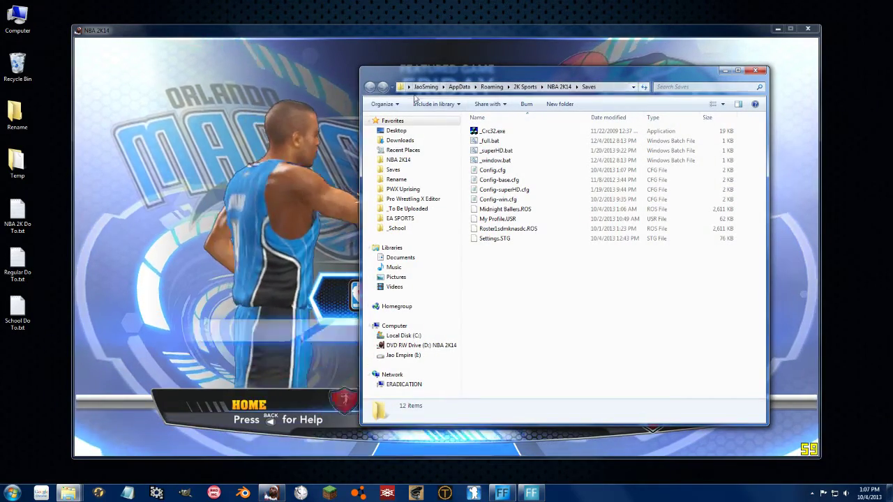
pyautogui.click(559, 86)
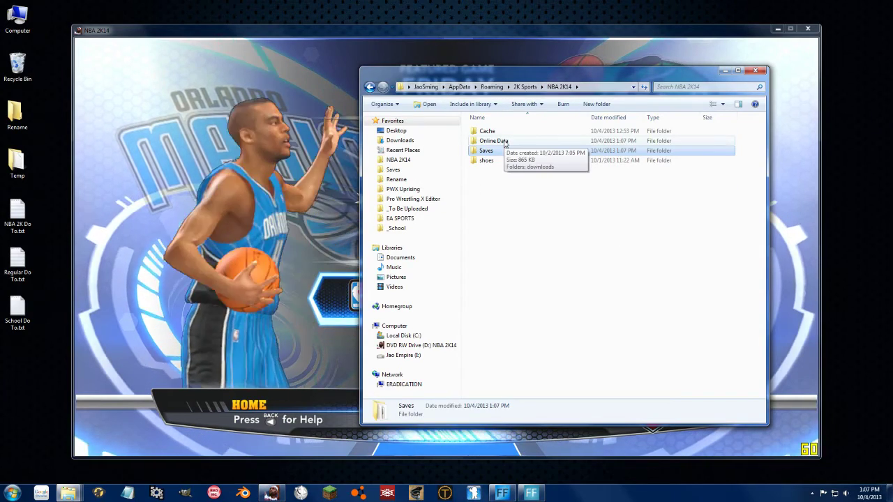
pyautogui.doubleClick(494, 140)
pyautogui.doubleClick(494, 131)
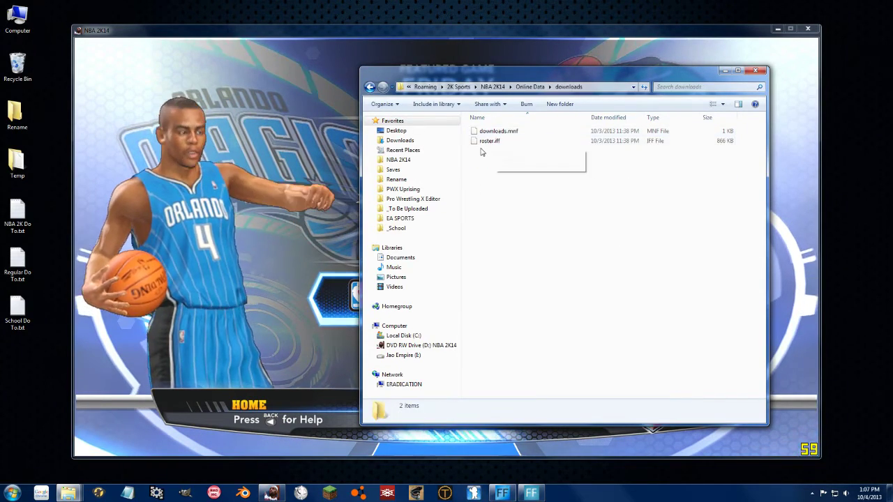
pyautogui.click(497, 141)
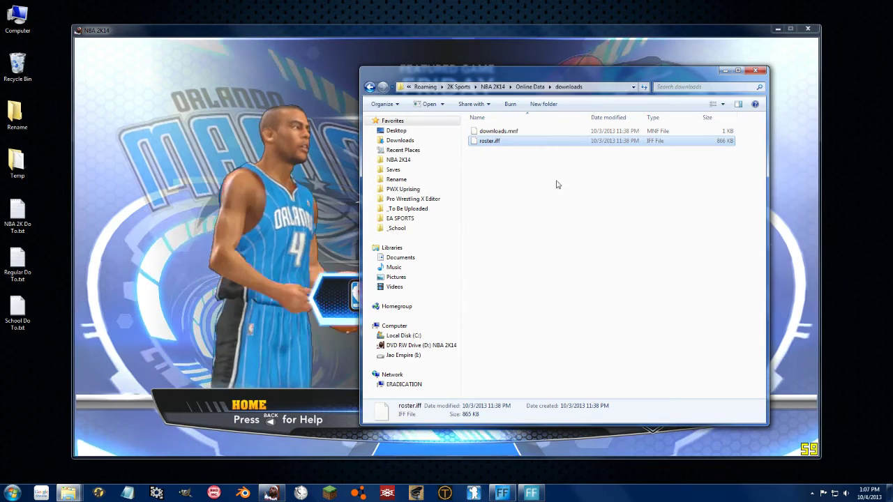
pyautogui.click(494, 142)
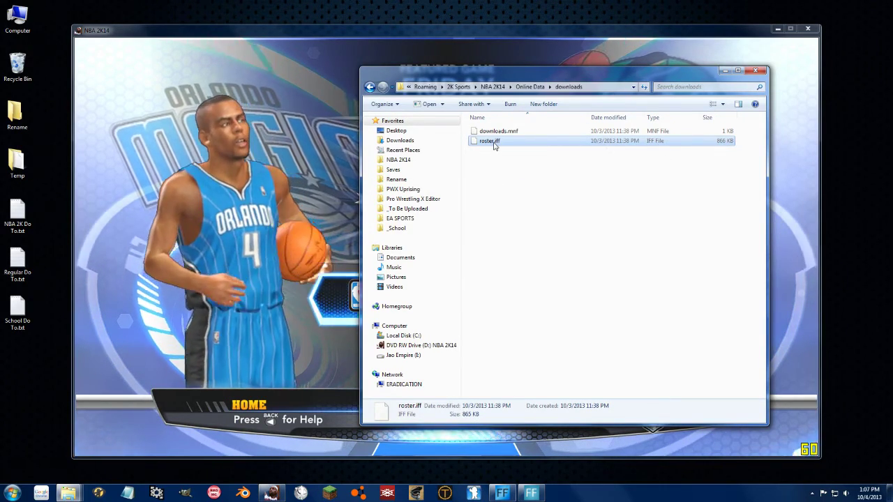
pyautogui.press('Escape')
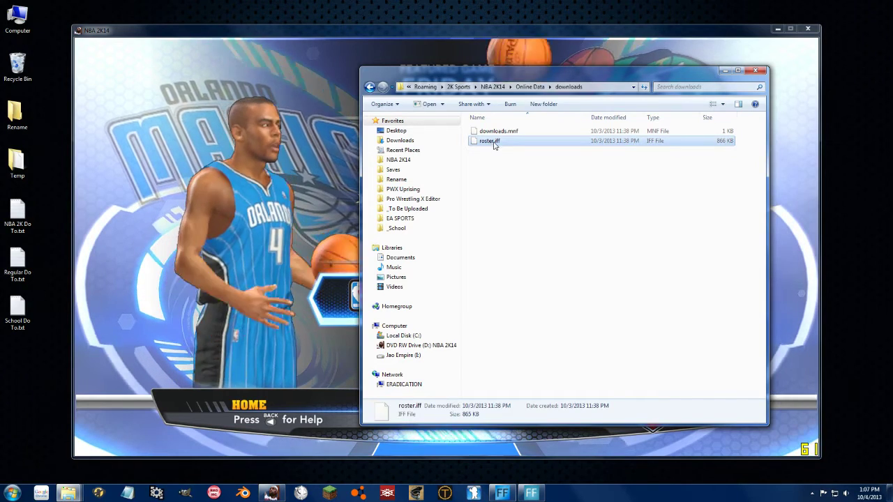
pyautogui.click(498, 178)
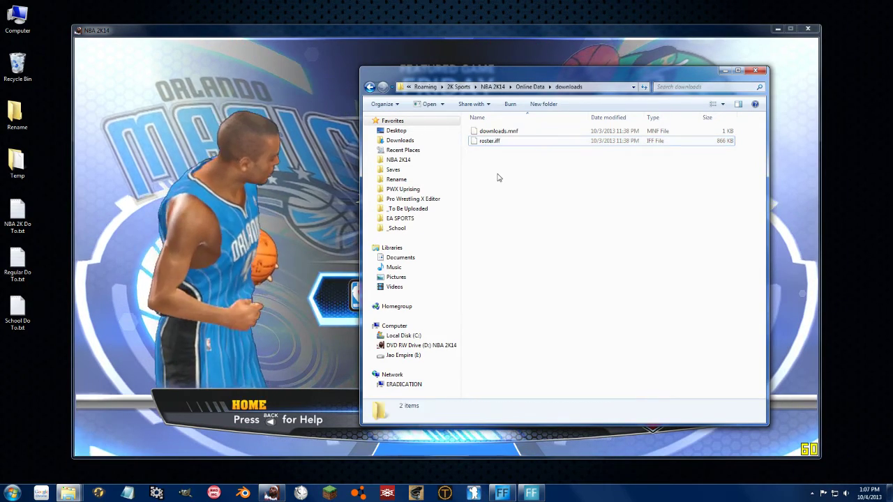
# - Copy roster.iff from the game's installation folder into the downloads folder, replacing the existing file
pyautogui.click(69, 494)
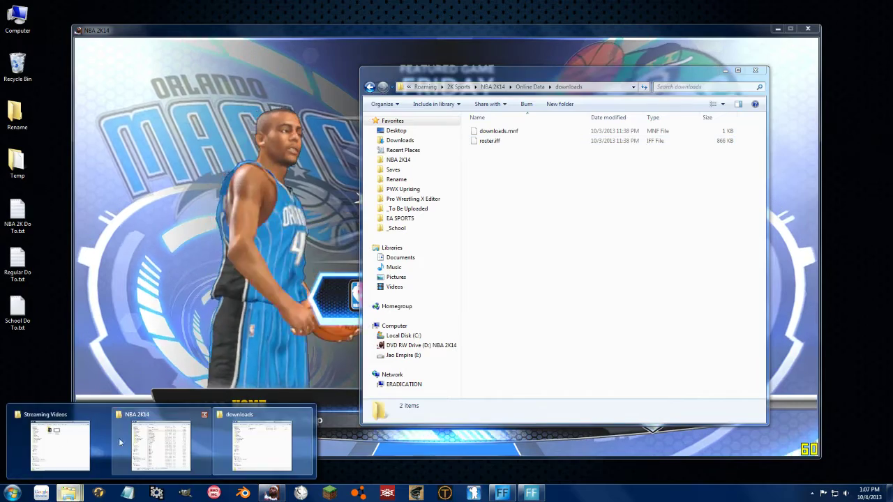
pyautogui.click(155, 436)
pyautogui.moveTo(512, 83); pyautogui.dragTo(175, 86)
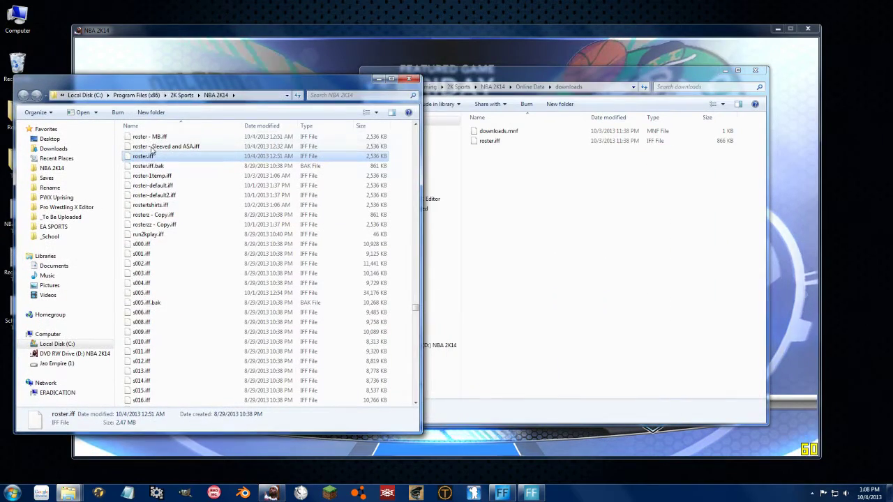
pyautogui.moveTo(149, 162); pyautogui.dragTo(551, 180)
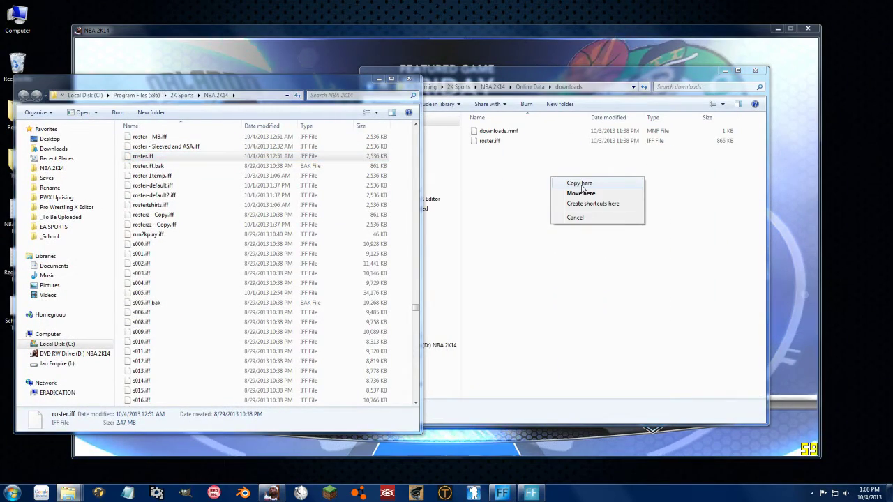
pyautogui.click(582, 183)
pyautogui.click(419, 161)
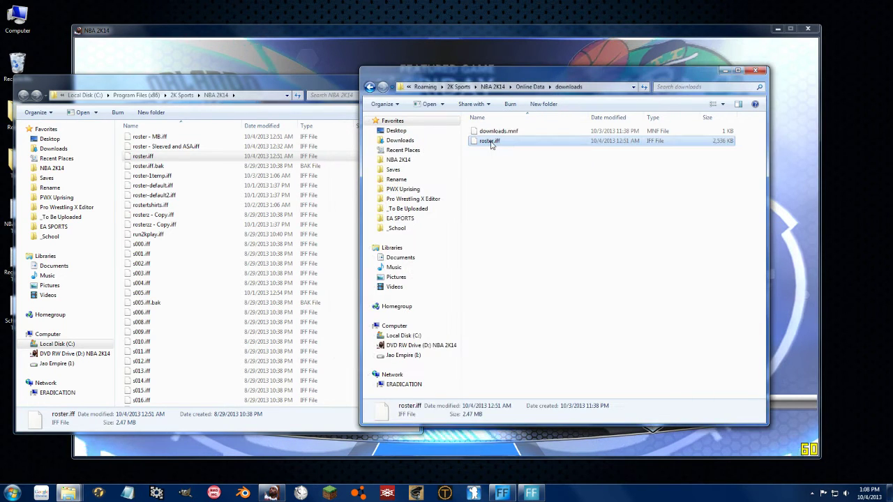
# - Set the roster.iff file in the downloads folder to read-only
pyautogui.rightClick(492, 144)
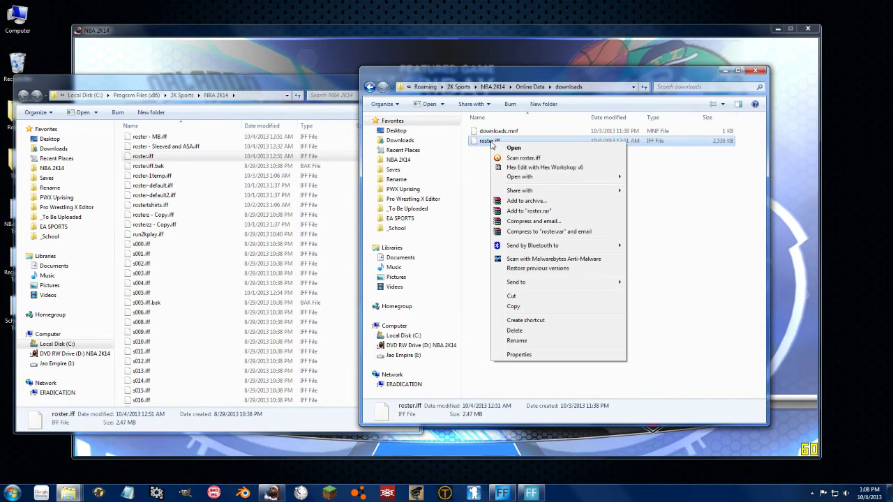
pyautogui.click(531, 354)
pyautogui.click(560, 321)
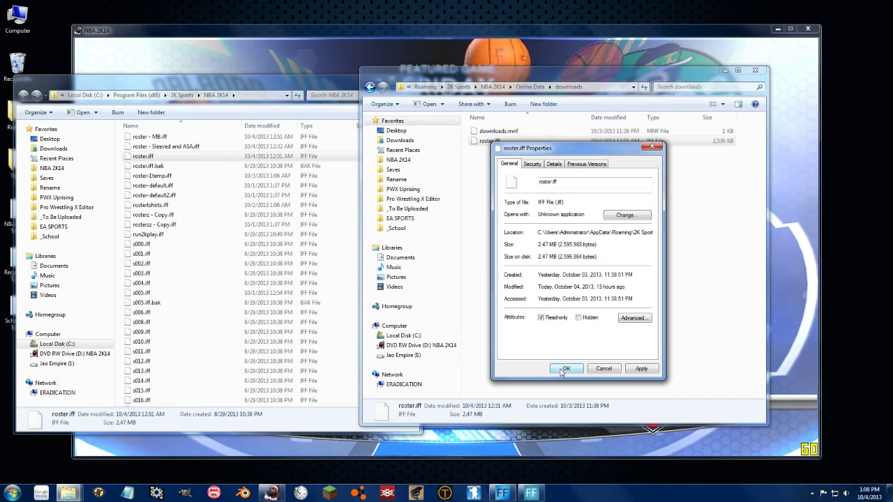
pyautogui.click(566, 368)
# - Check the read-only attribute of the downloads folder without changing it and return to its roster.iff
pyautogui.click(535, 87)
pyautogui.rightClick(489, 131)
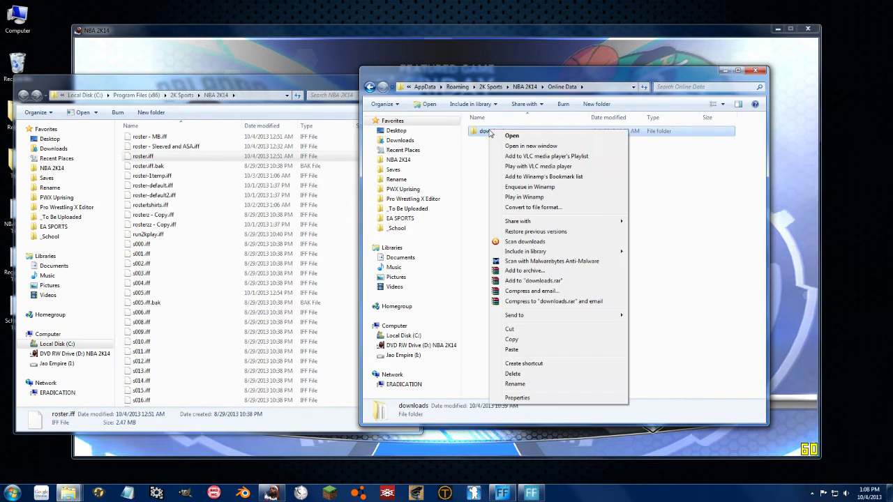
pyautogui.click(517, 397)
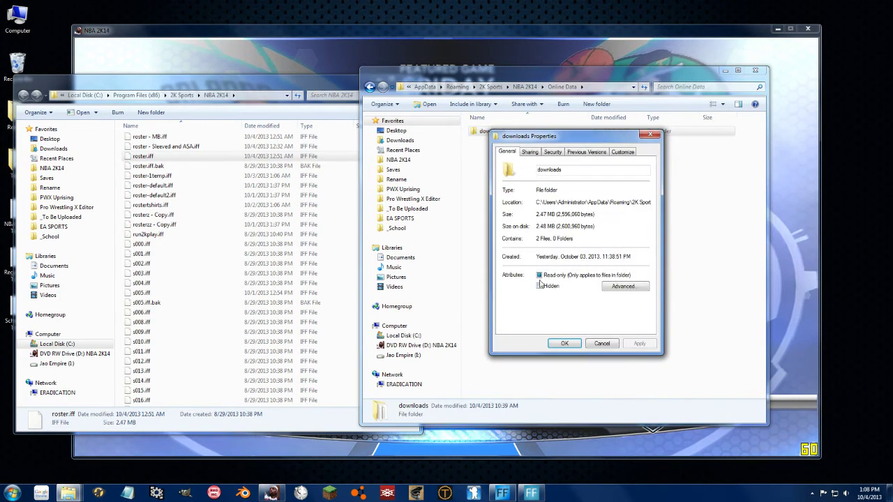
pyautogui.click(601, 343)
pyautogui.doubleClick(498, 133)
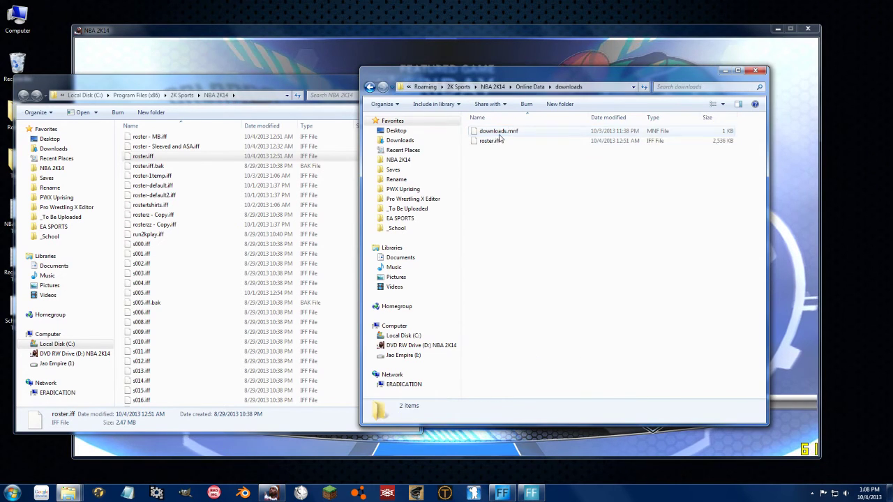
pyautogui.click(496, 141)
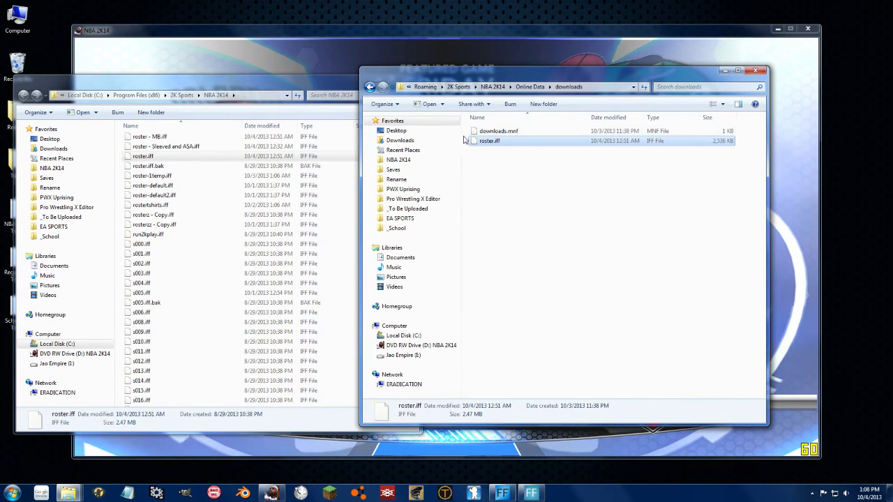
# - Reset the roster from the options in NBA 2K14 and accept losing unsaved data
pyautogui.click(332, 30)
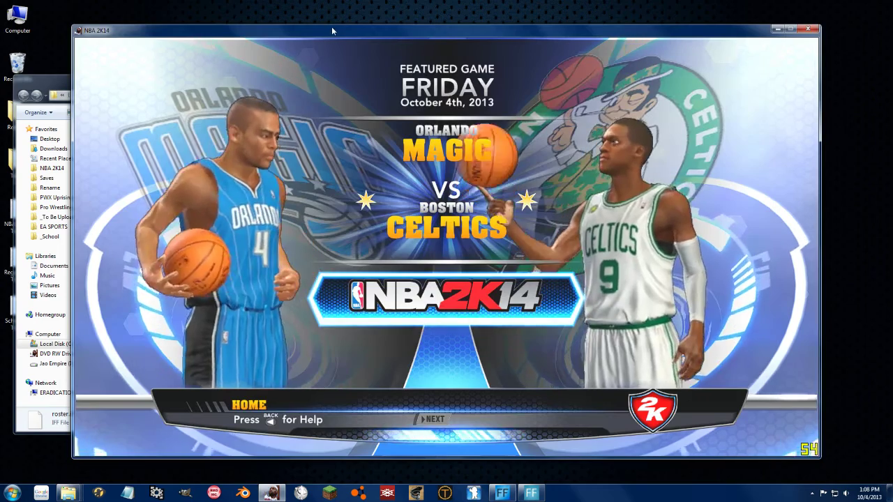
pyautogui.press('Return')
pyautogui.press('Up')
pyautogui.press('Up')
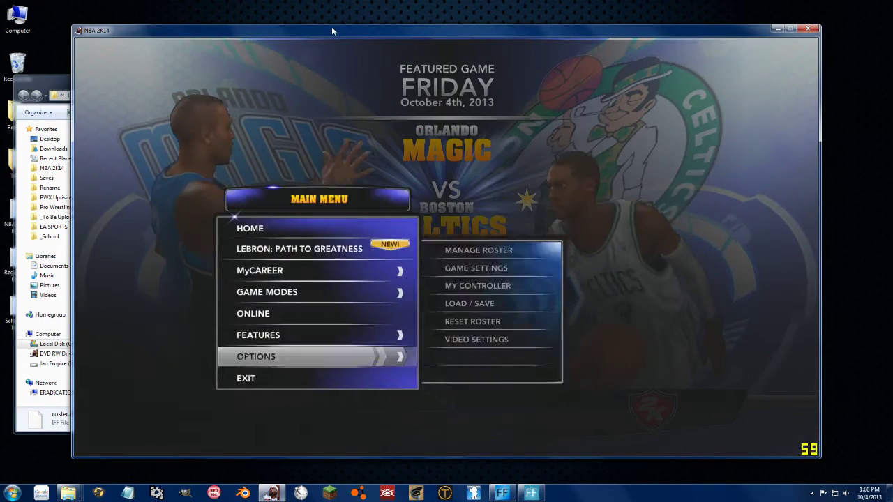
pyautogui.press('Return')
pyautogui.press('Up')
pyautogui.press('Up')
pyautogui.press('Return')
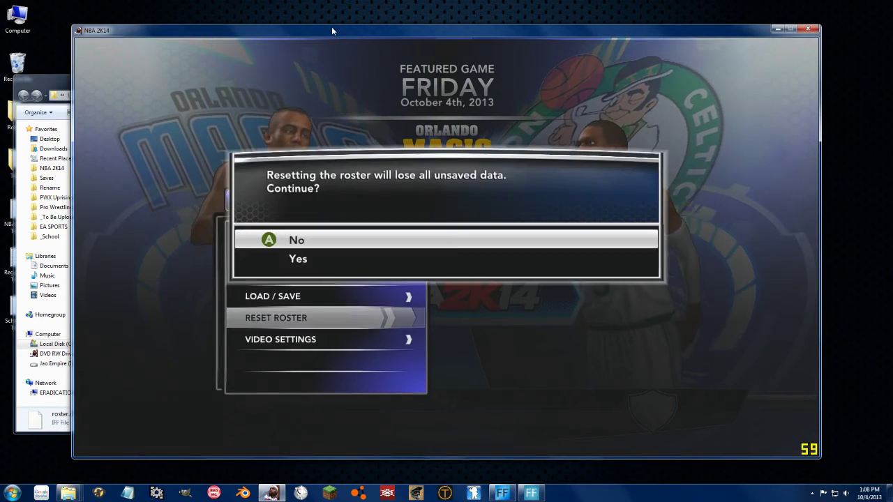
pyautogui.press('Down')
pyautogui.press('Return')
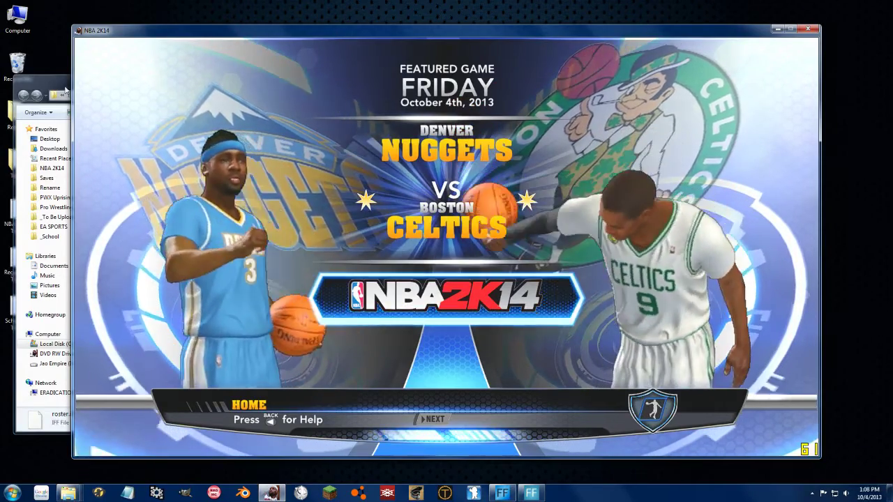
# - Return to the file windows and compare roster.iff in the installation folder with the one in the downloads folder
pyautogui.hotkey('alt', 'Tab')
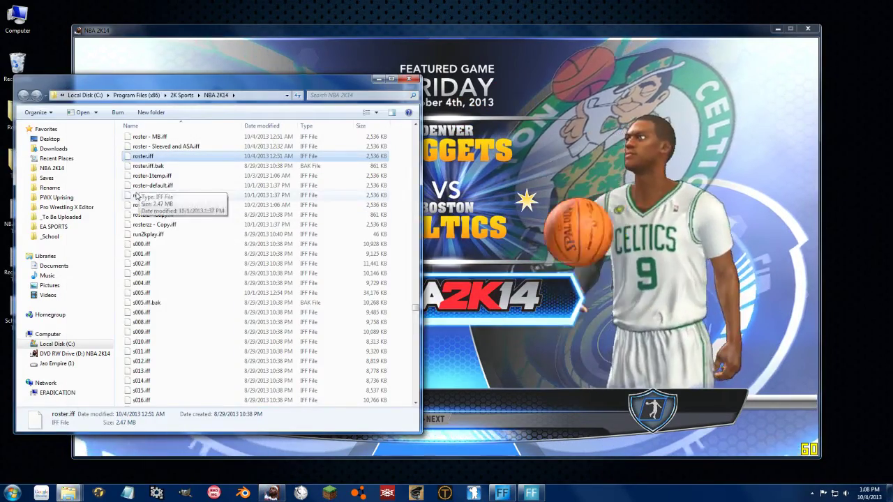
pyautogui.moveTo(67, 494)
pyautogui.click(262, 445)
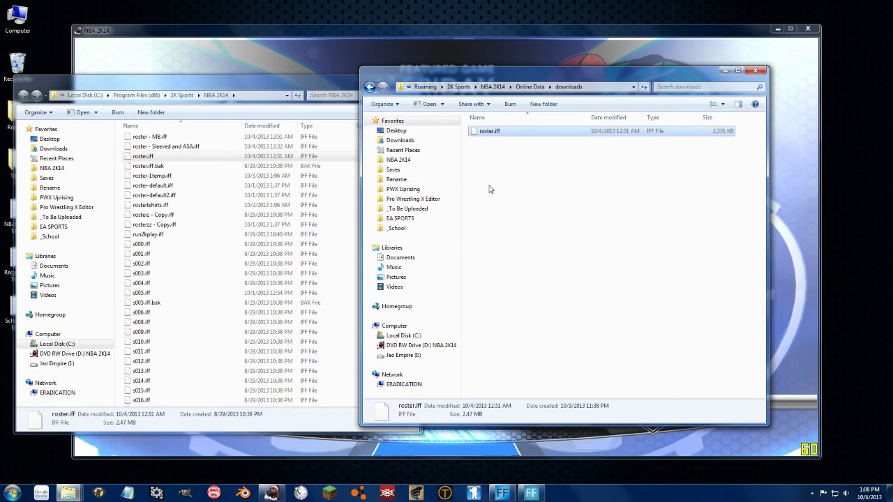
pyautogui.click(174, 156)
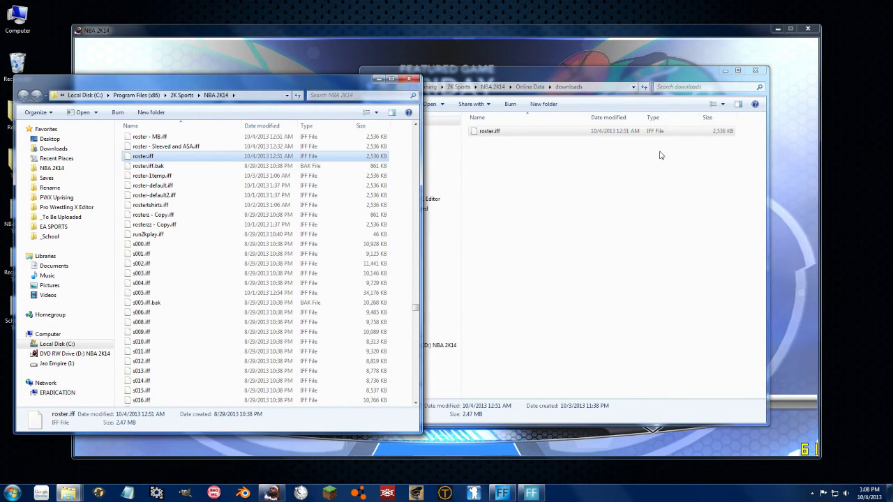
pyautogui.click(545, 160)
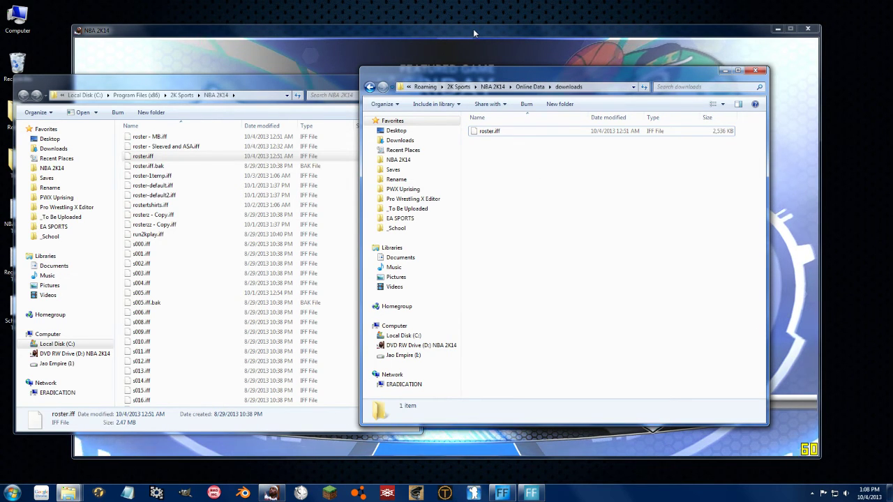
pyautogui.click(140, 156)
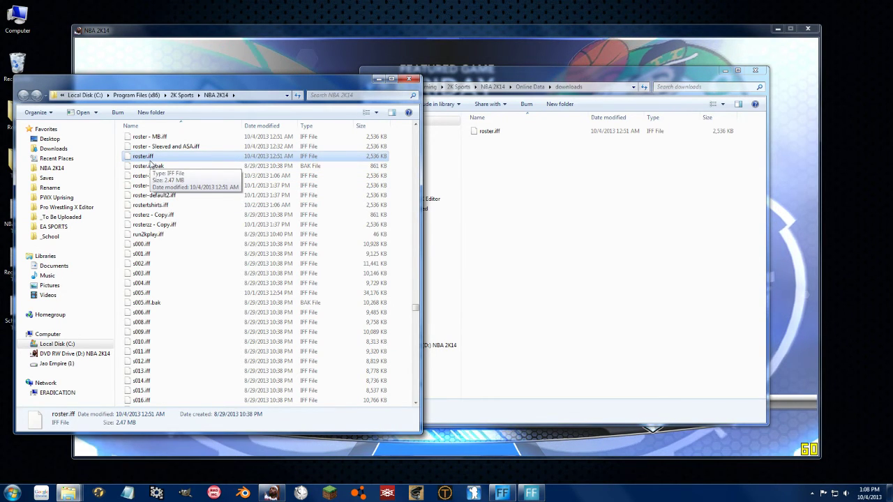
pyautogui.click(505, 134)
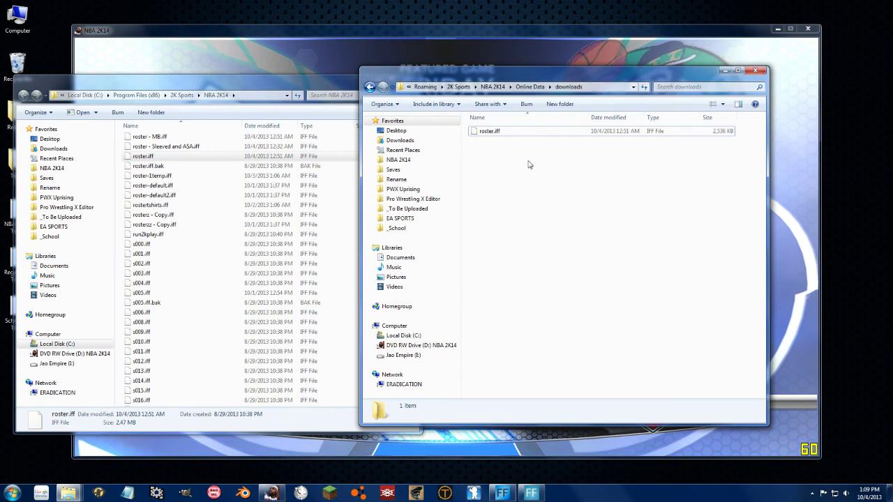